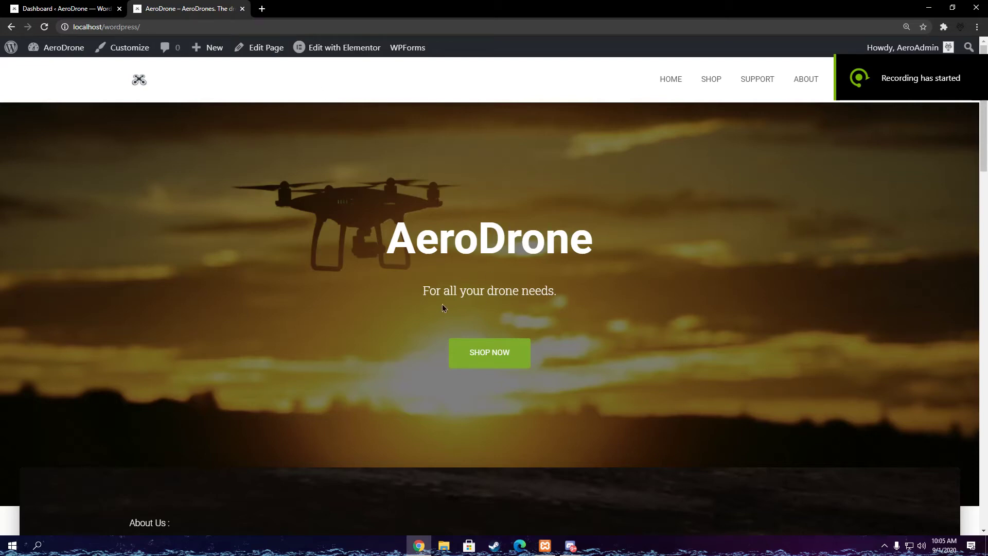
Highlight and clear the 'For all your drone needs.' tagline on the home page.
click(569, 307)
scroll(619, 307, down, 2)
scroll(599, 307, up, 1)
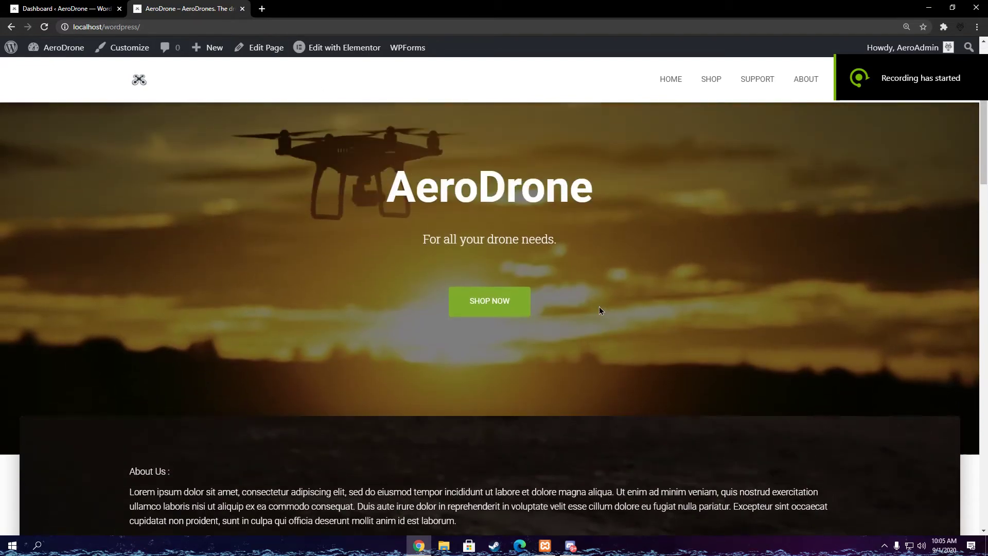
drag(559, 238, 423, 240)
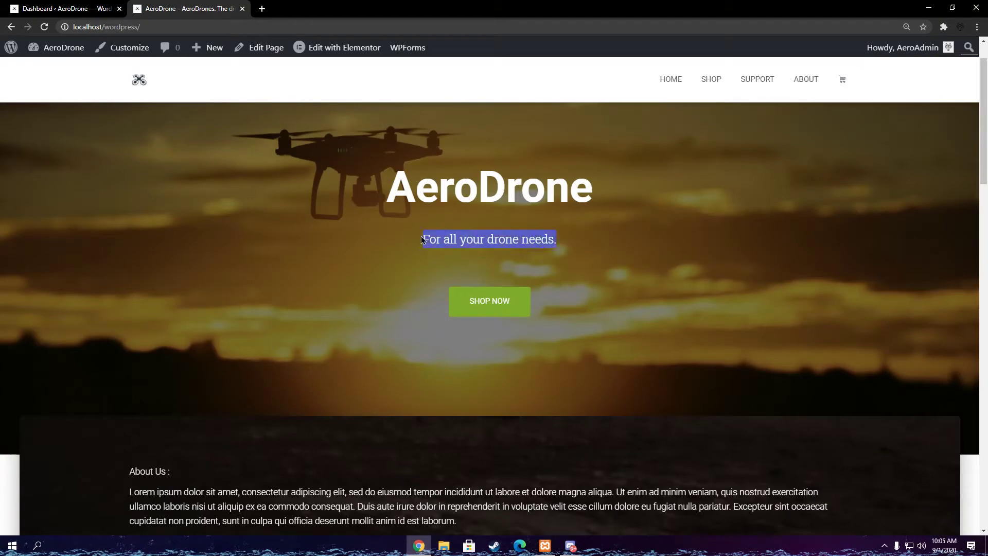
click(421, 239)
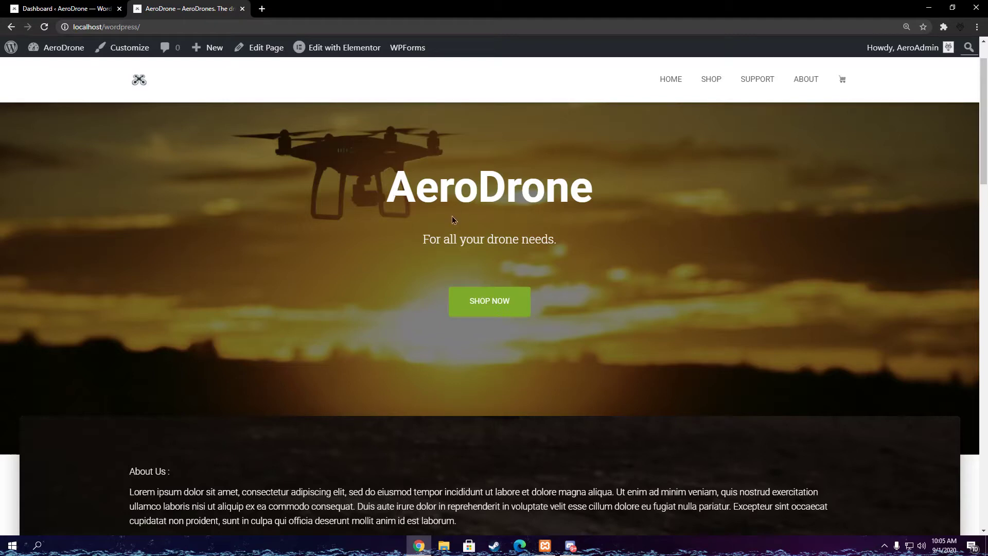
drag(430, 249, 569, 251)
scroll(510, 277, down, 2)
scroll(509, 279, up, 3)
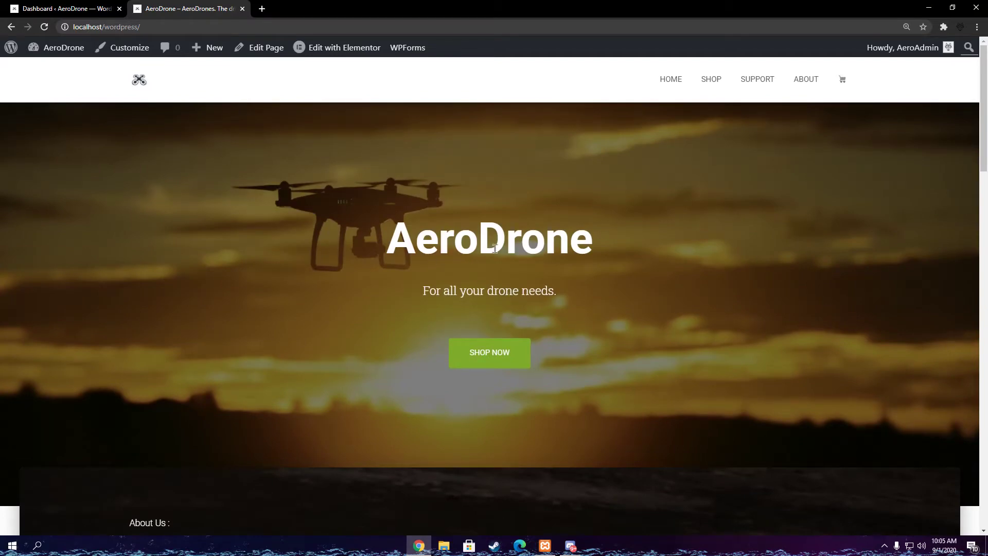
Repeatedly highlight and clear the AeroDrone heading and its tagline.
click(522, 249)
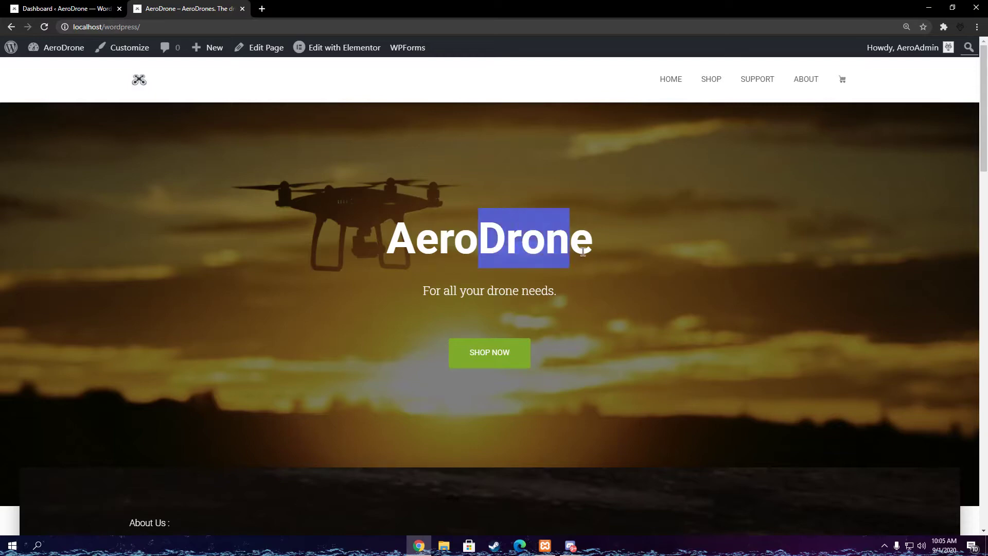
drag(527, 249, 599, 250)
click(485, 242)
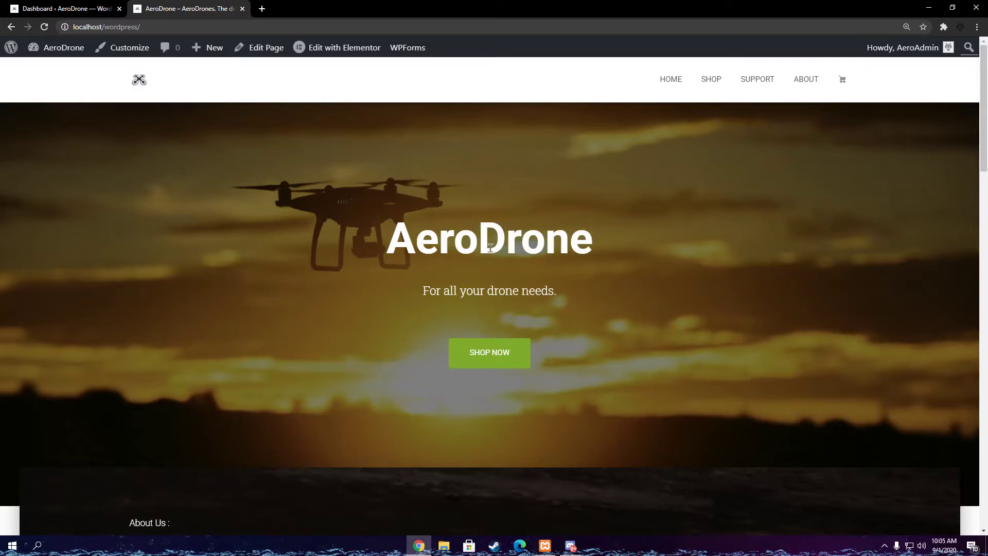
drag(395, 256, 595, 255)
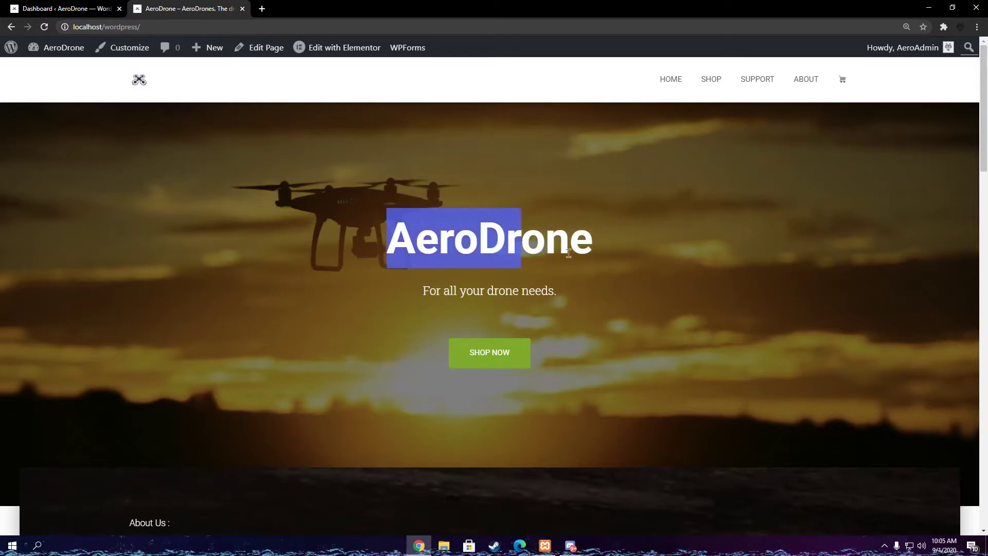
click(547, 262)
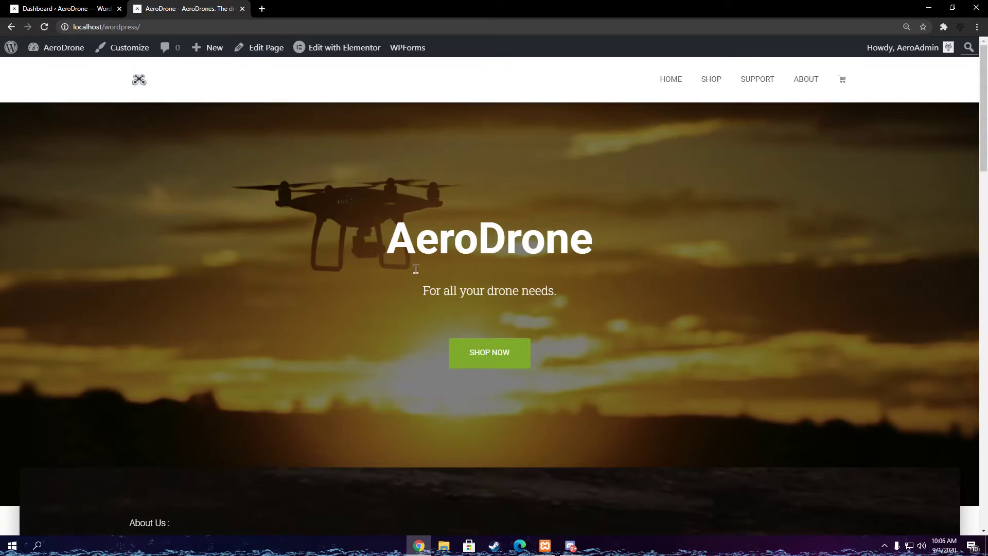
drag(349, 221, 479, 263)
click(481, 269)
drag(386, 256, 595, 258)
click(582, 262)
drag(419, 294, 563, 297)
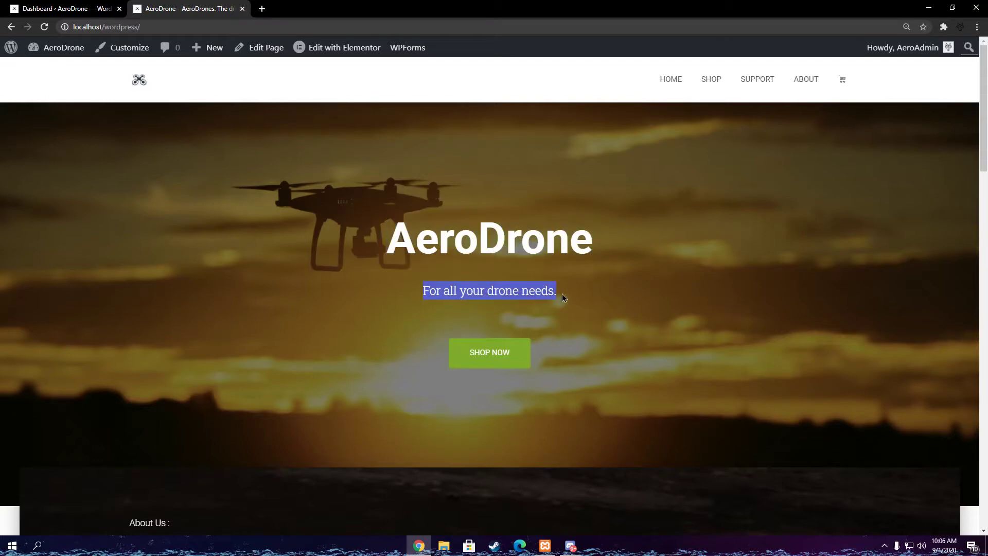
drag(423, 292, 594, 283)
click(594, 284)
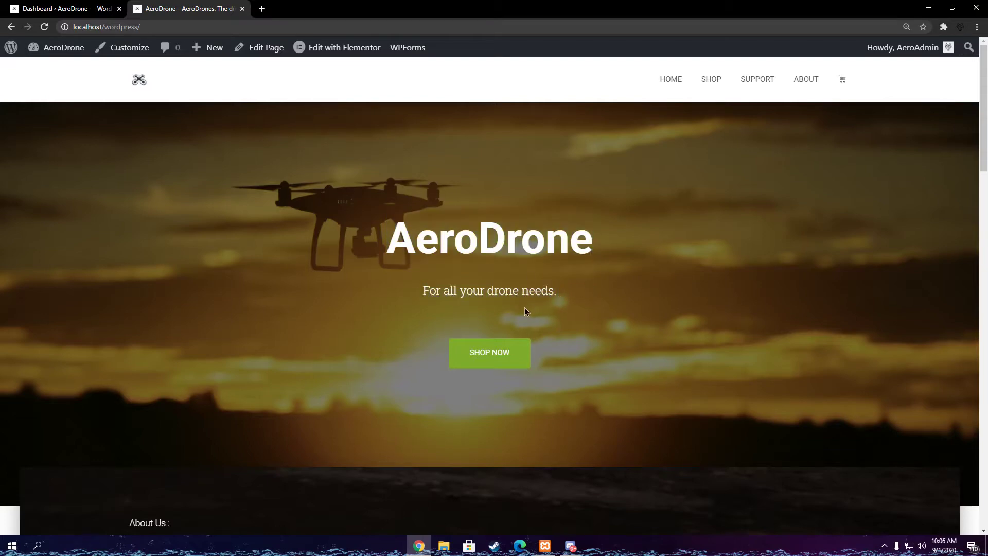
scroll(454, 239, down, 2)
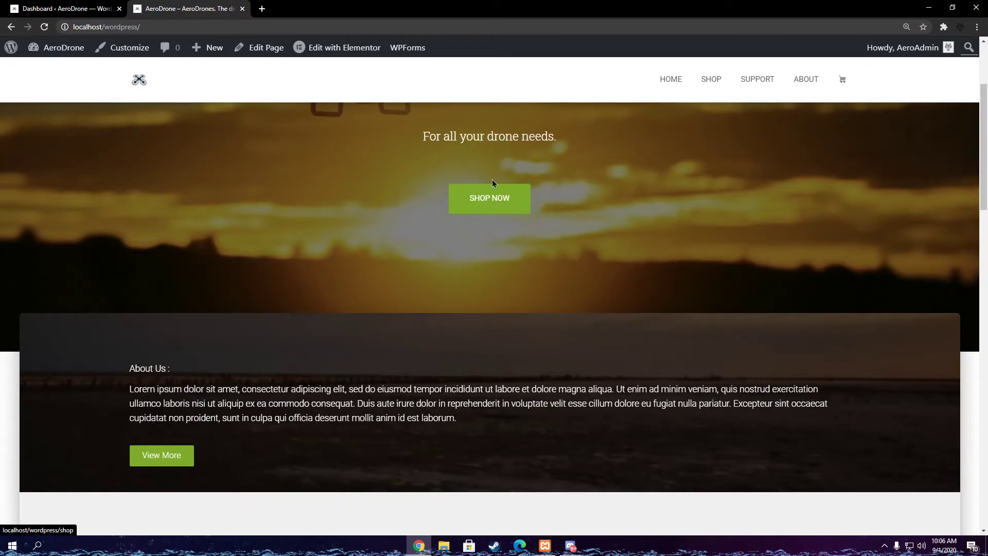
scroll(367, 348, down, 1)
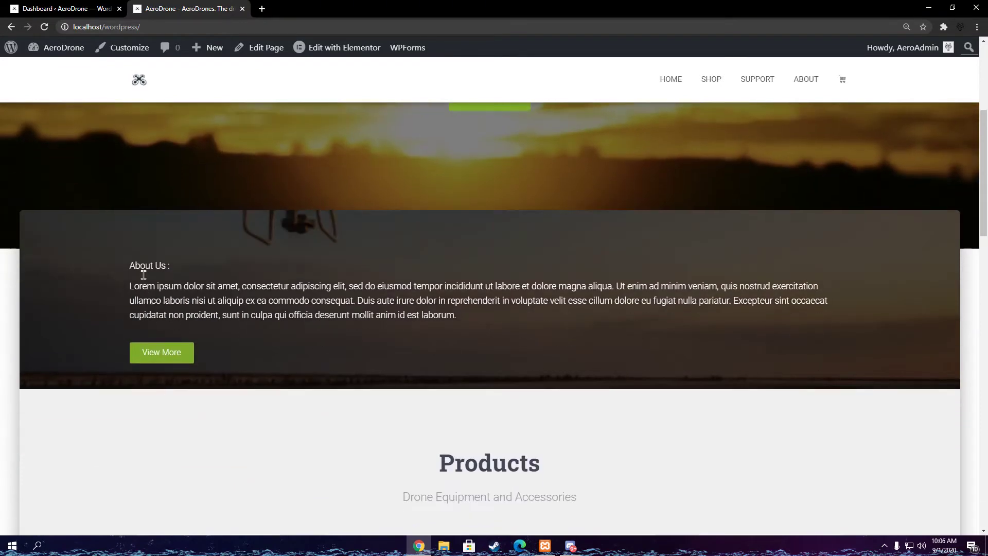
Highlight and clear the About Us paragraph, then open the full About Us page.
mouse_move(143, 274)
mouse_down()
mouse_move(178, 291)
mouse_move(468, 330)
mouse_move(134, 286)
mouse_move(269, 308)
mouse_up()
click(268, 308)
scroll(393, 348, down, 2)
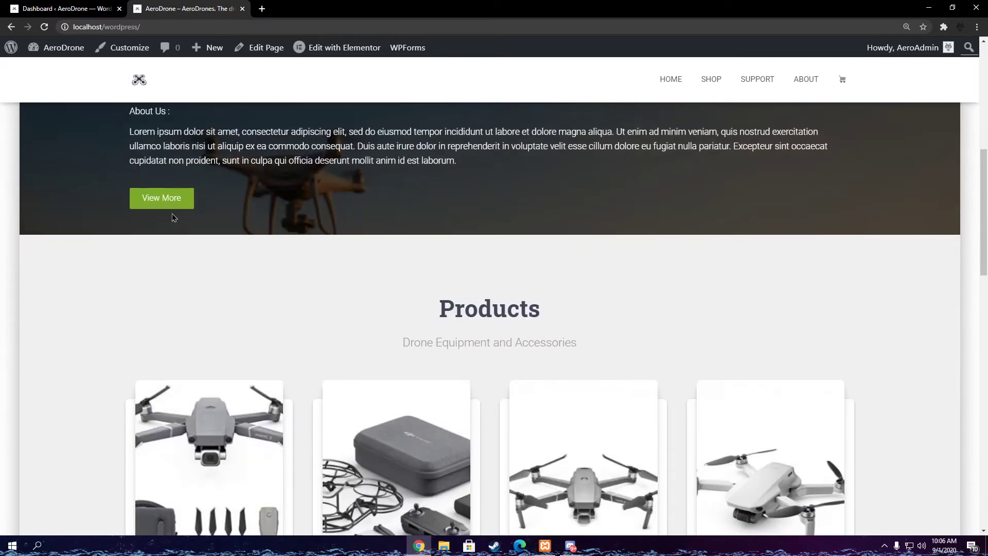
click(174, 211)
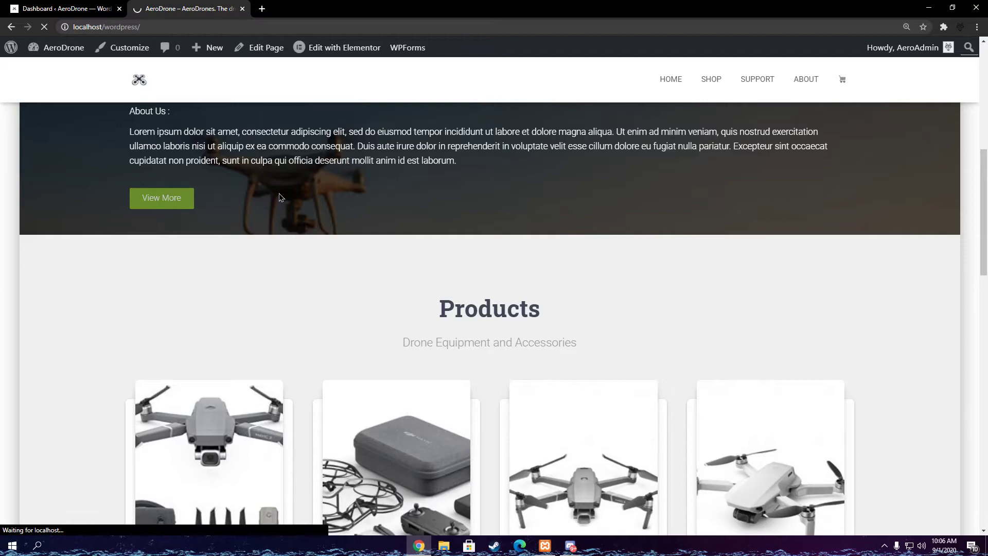
scroll(618, 335, down, 3)
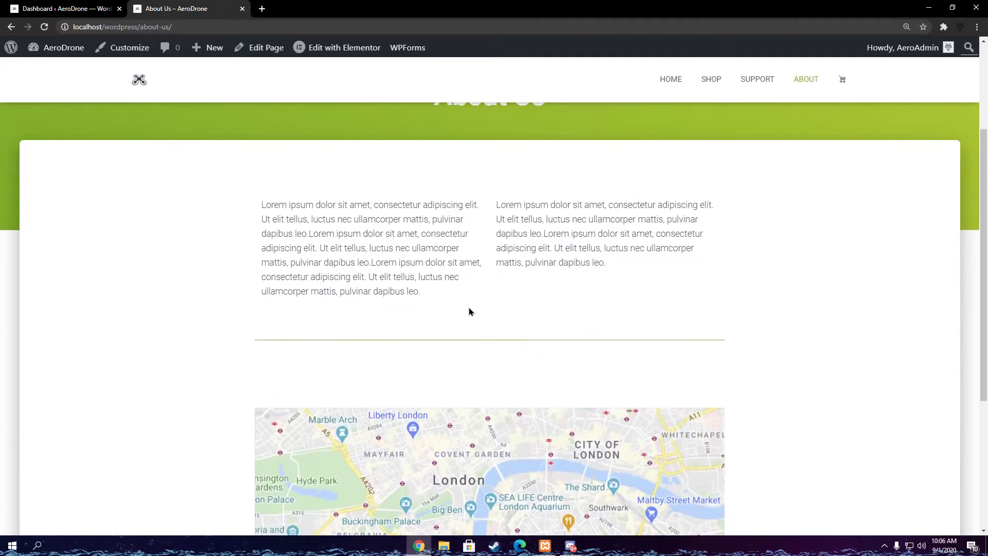
scroll(470, 311, down, 2)
scroll(503, 376, up, 2)
scroll(503, 375, up, 1)
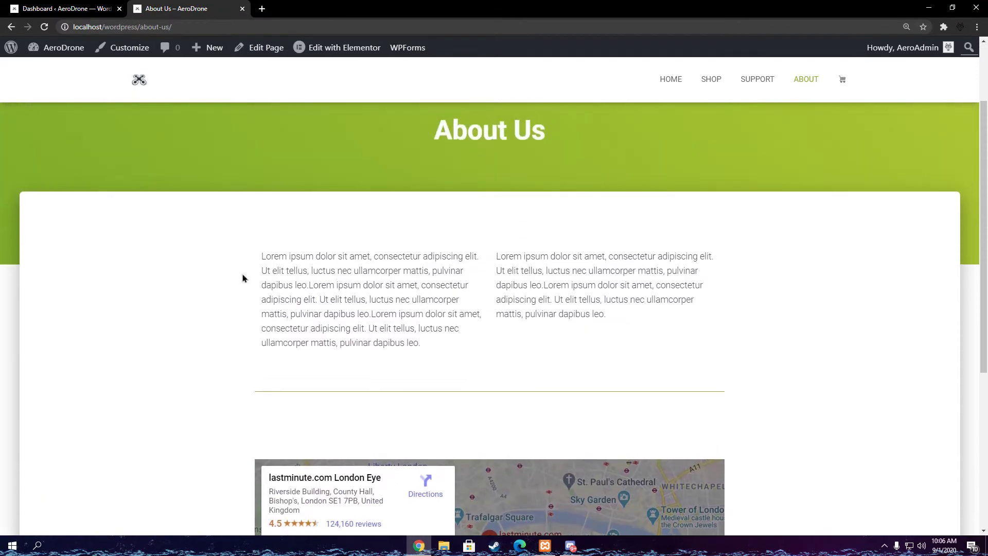
drag(496, 255, 552, 301)
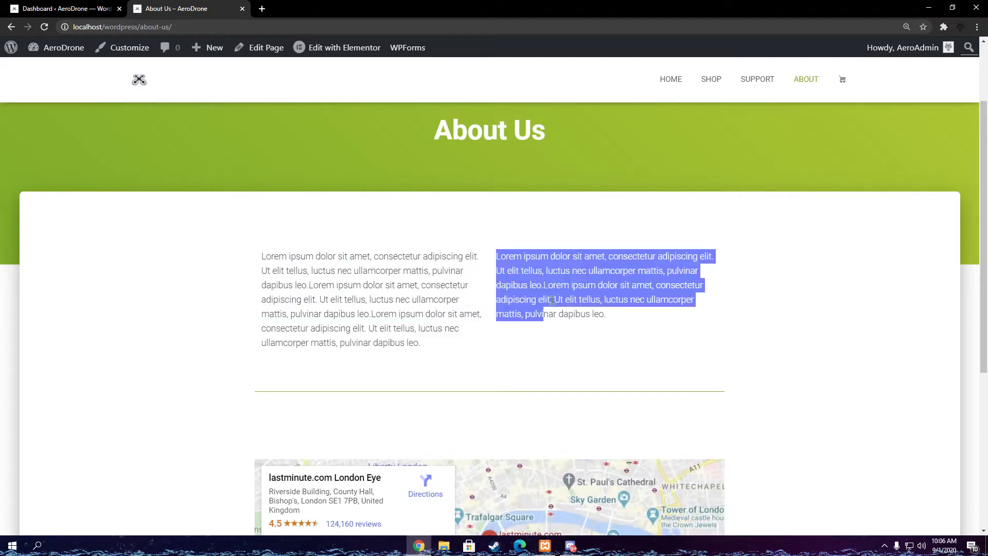
click(672, 82)
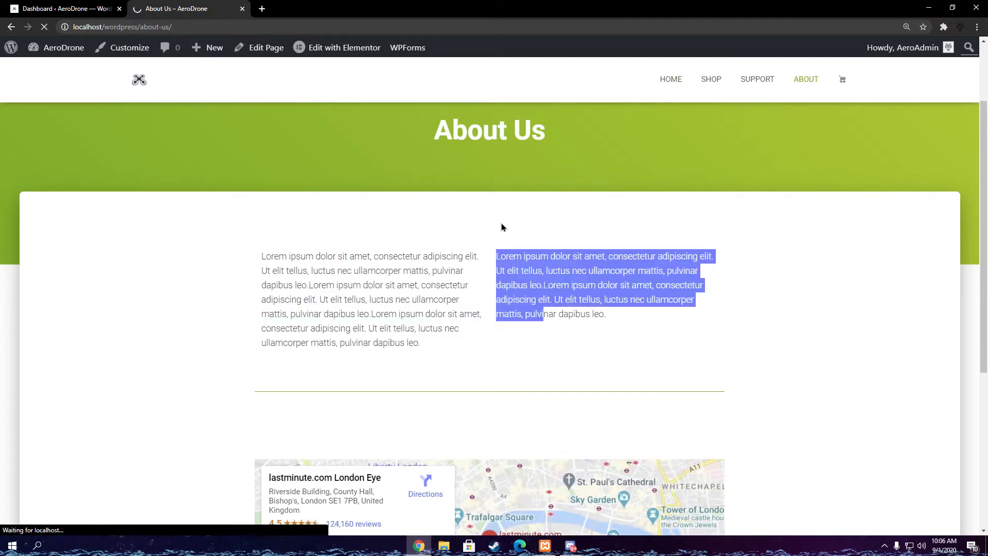
scroll(495, 243, down, 2)
scroll(471, 259, down, 4)
scroll(325, 286, down, 2)
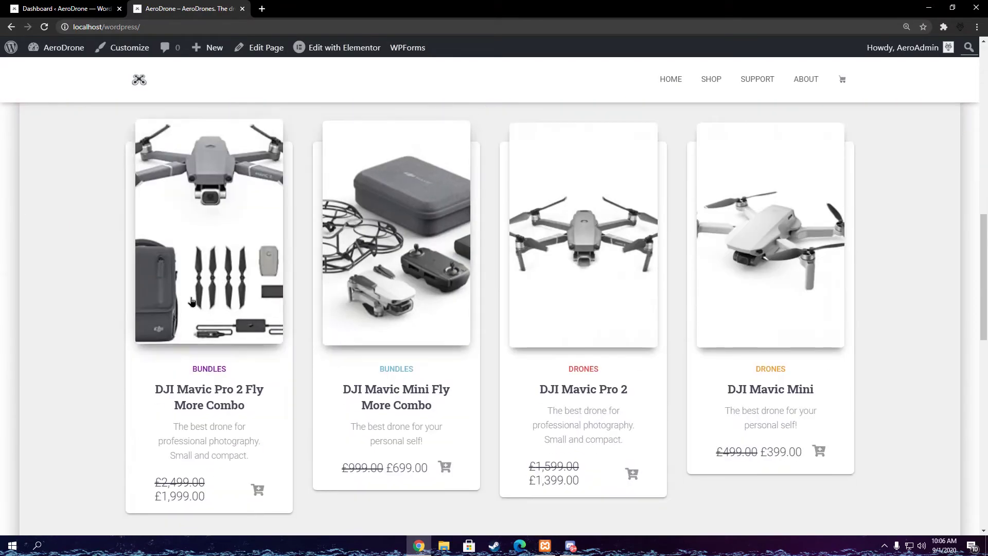
scroll(556, 433, up, 1)
scroll(628, 526, up, 1)
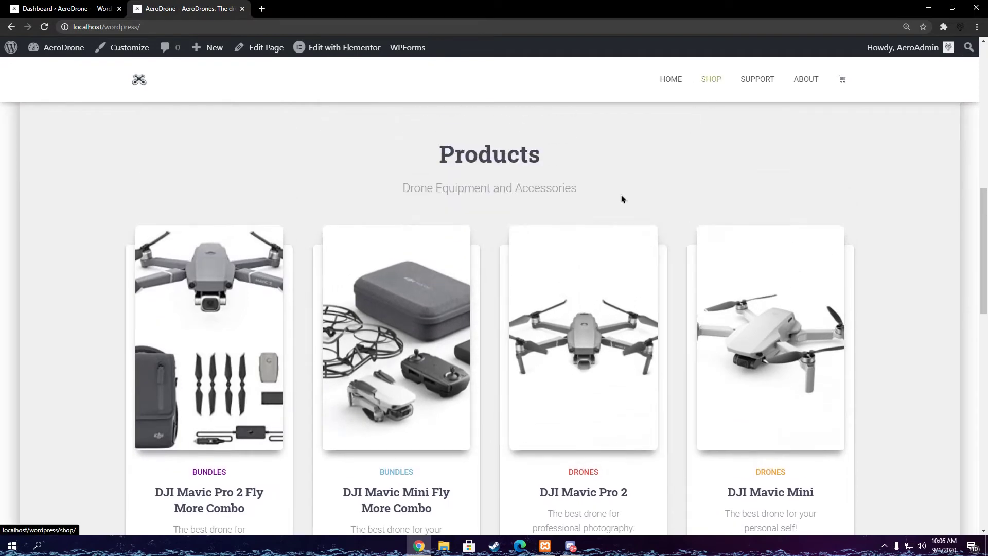
scroll(550, 328, down, 2)
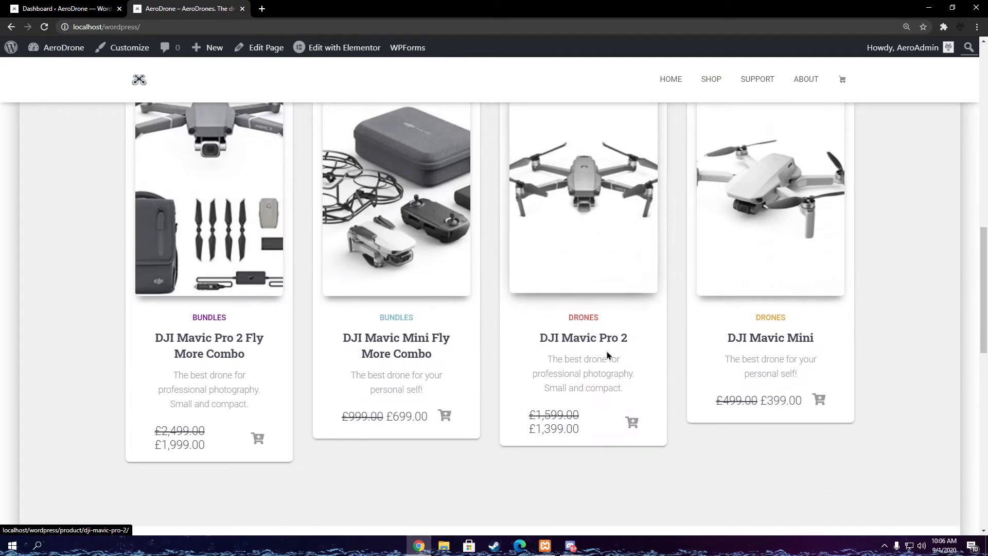
scroll(595, 307, down, 2)
scroll(496, 337, down, 3)
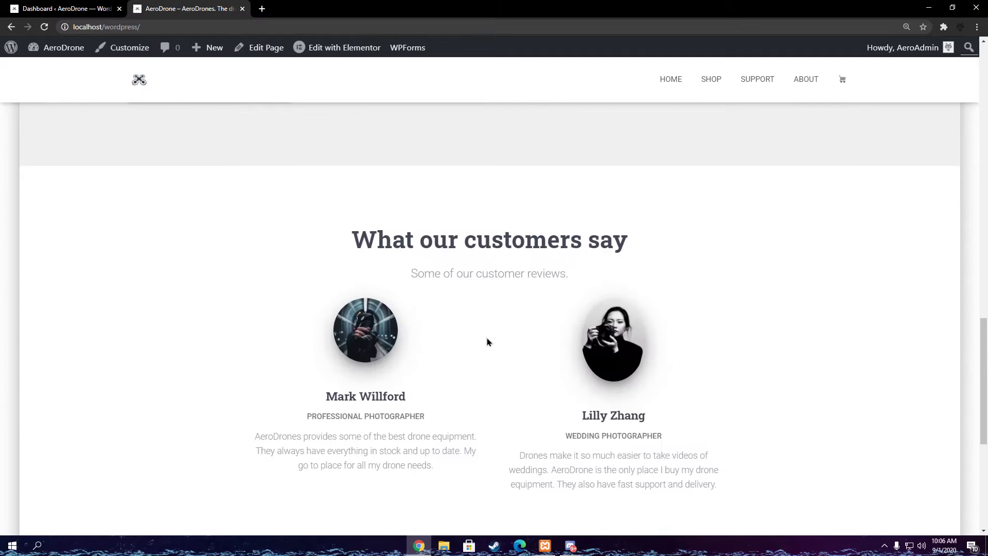
scroll(487, 338, down, 1)
scroll(486, 334, up, 3)
scroll(409, 335, down, 4)
scroll(391, 335, down, 2)
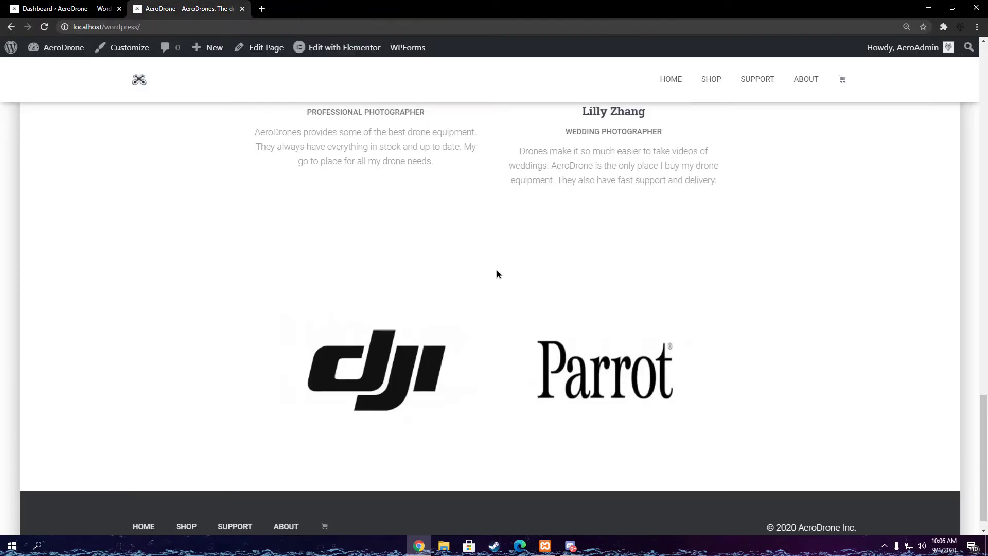
scroll(500, 285, up, 3)
scroll(522, 293, down, 1)
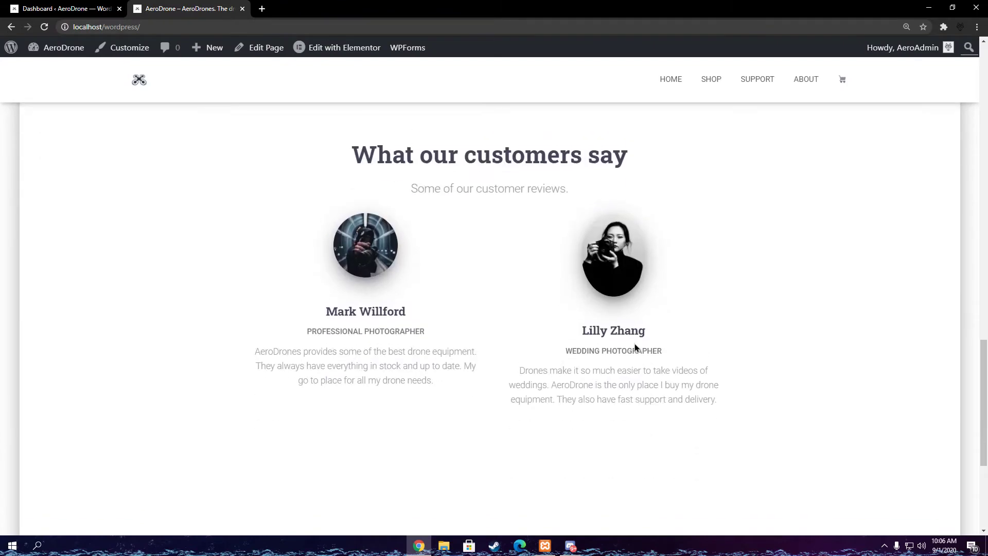
scroll(635, 344, up, 4)
scroll(625, 357, up, 3)
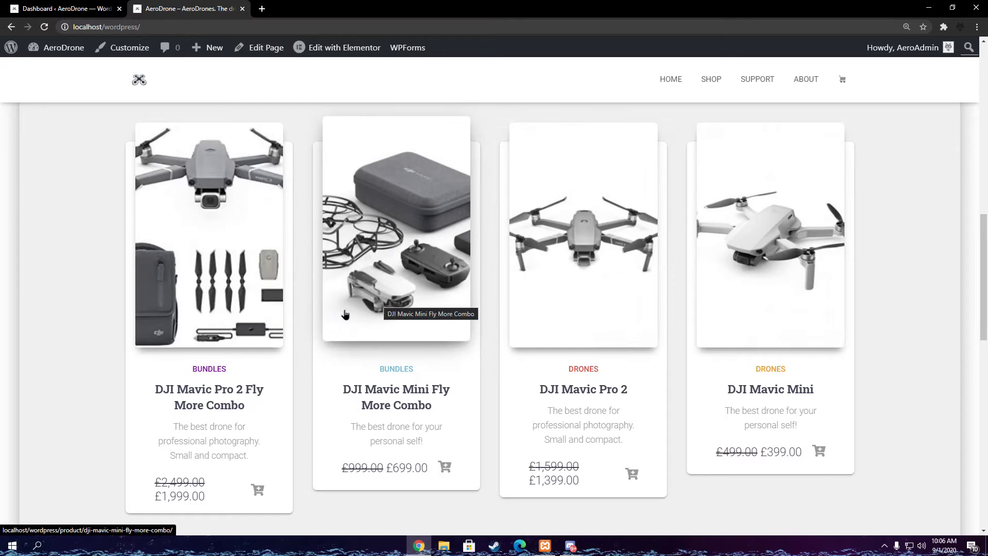
scroll(511, 327, up, 3)
scroll(511, 327, down, 1)
scroll(479, 344, down, 2)
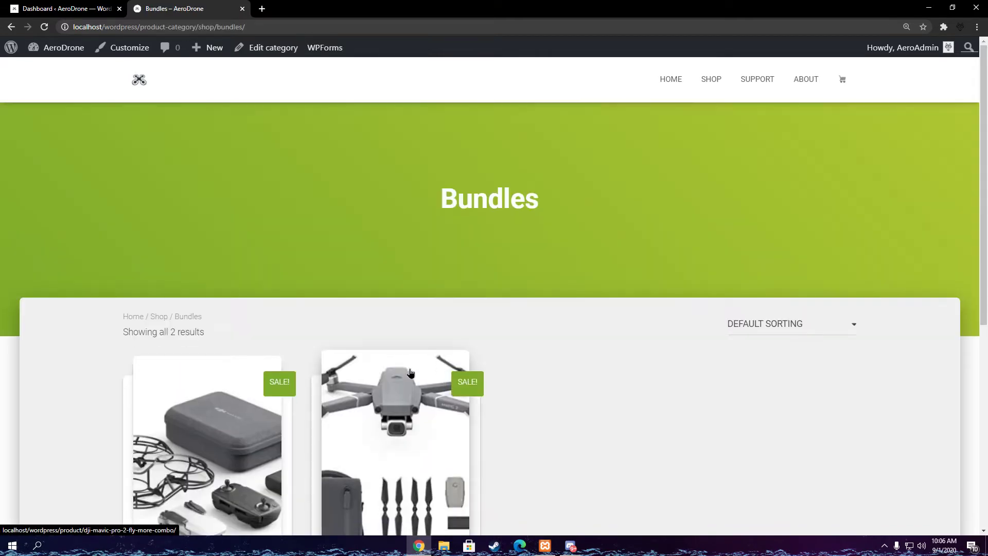
scroll(198, 329, down, 1)
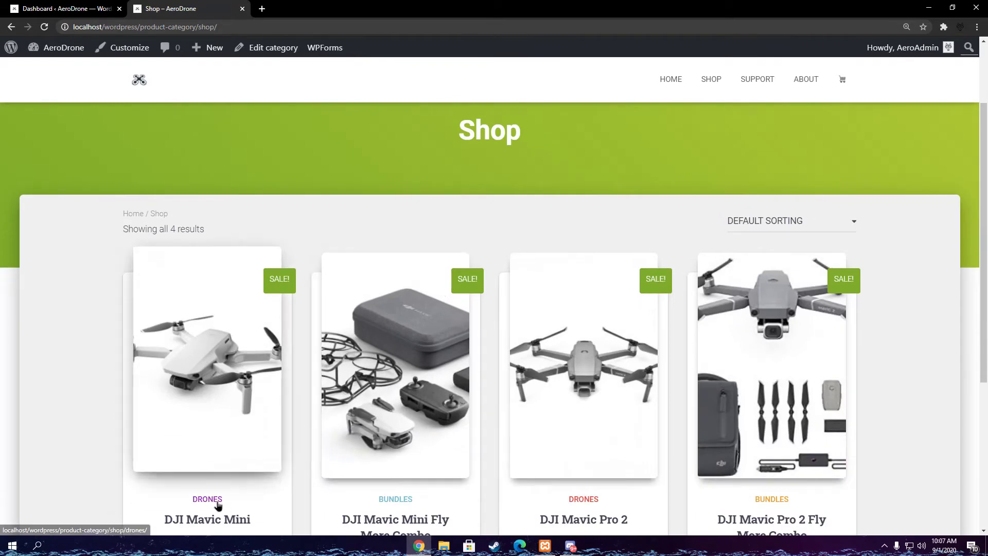
Open the Drones product category from a product card.
click(218, 502)
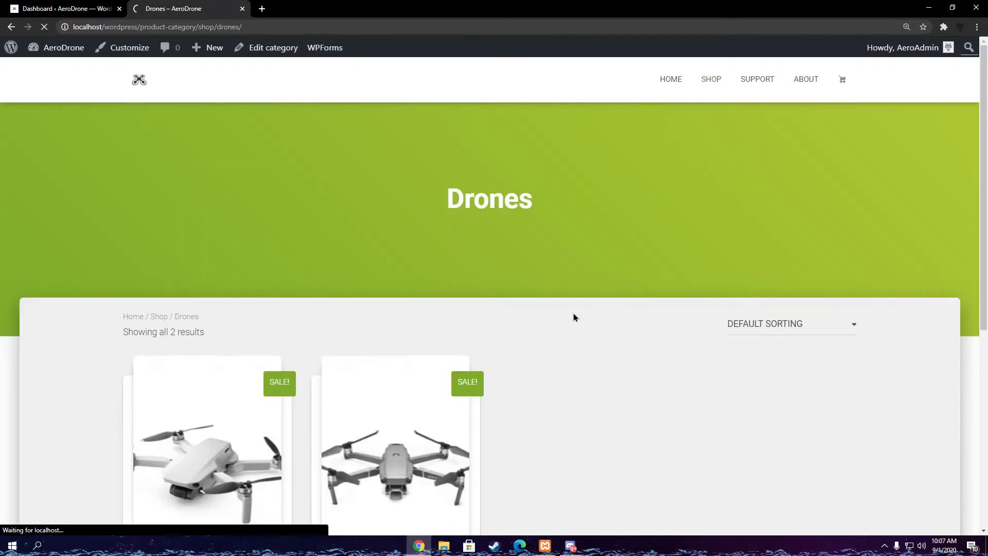
scroll(526, 431, down, 2)
Open the DJI Mavic Mini product page and add it to the cart.
click(195, 328)
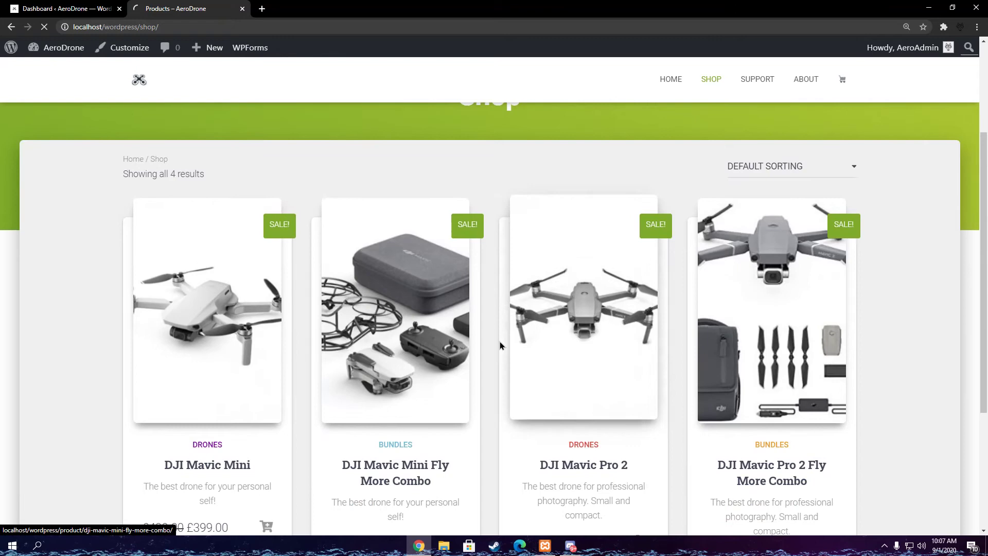
click(591, 353)
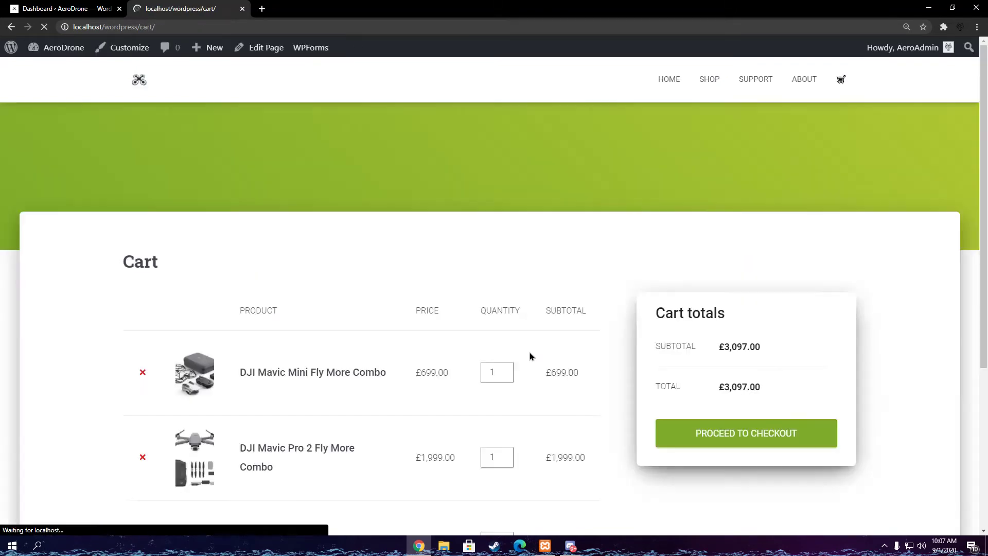
scroll(602, 360, down, 2)
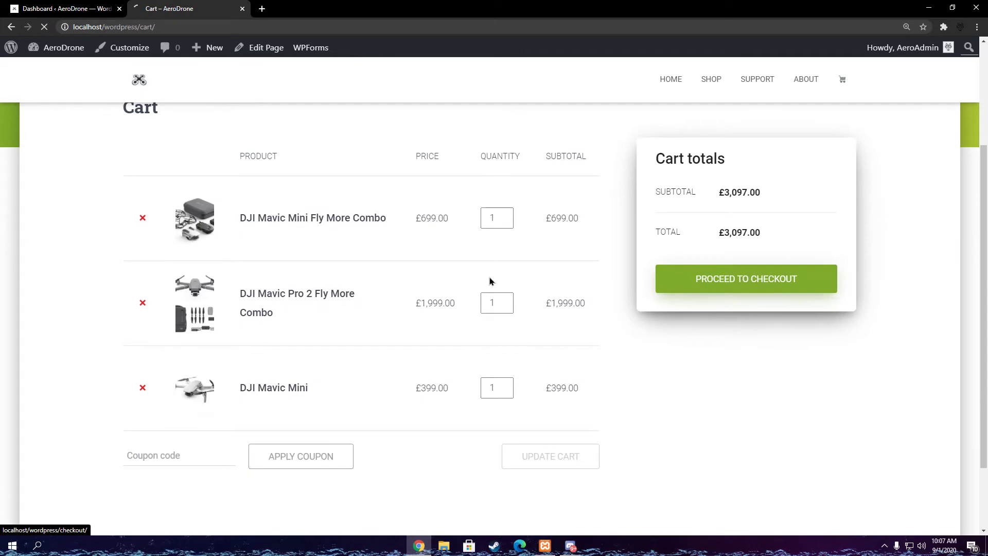
scroll(468, 305, down, 2)
scroll(473, 313, down, 2)
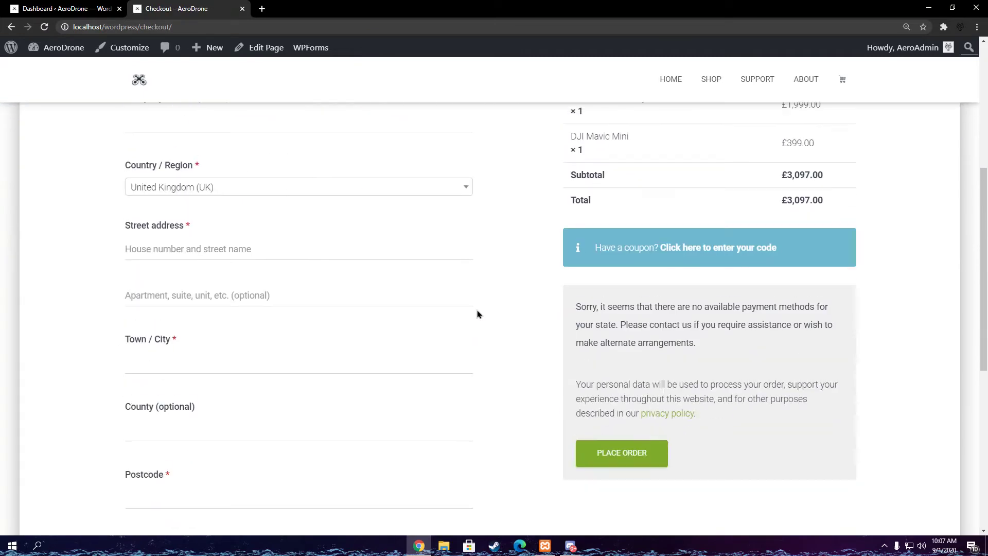
scroll(478, 313, down, 2)
scroll(476, 314, up, 2)
scroll(486, 332, down, 1)
scroll(483, 335, down, 3)
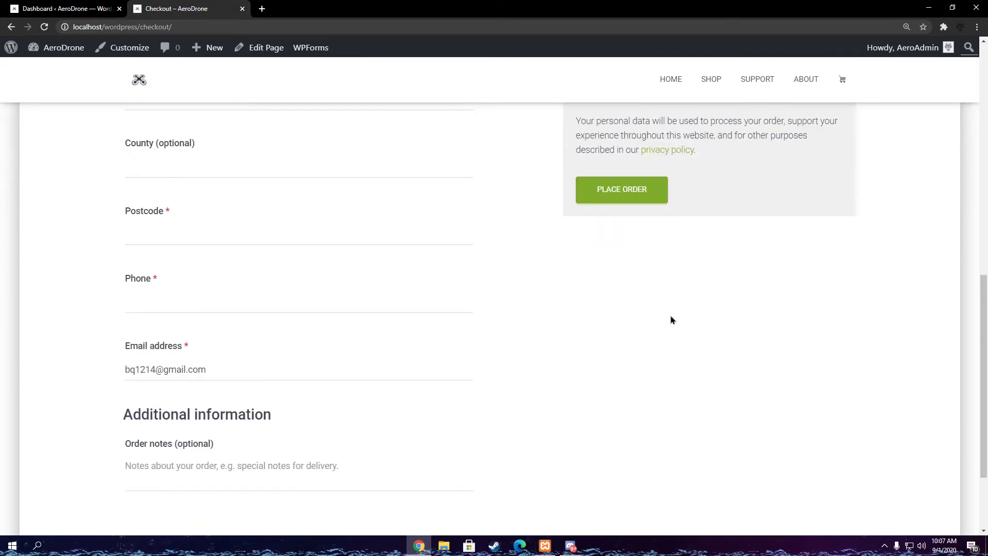
scroll(670, 320, up, 3)
scroll(654, 348, up, 5)
Go to the Support page and review its Support Form and Feedback Form.
click(758, 88)
scroll(309, 265, down, 3)
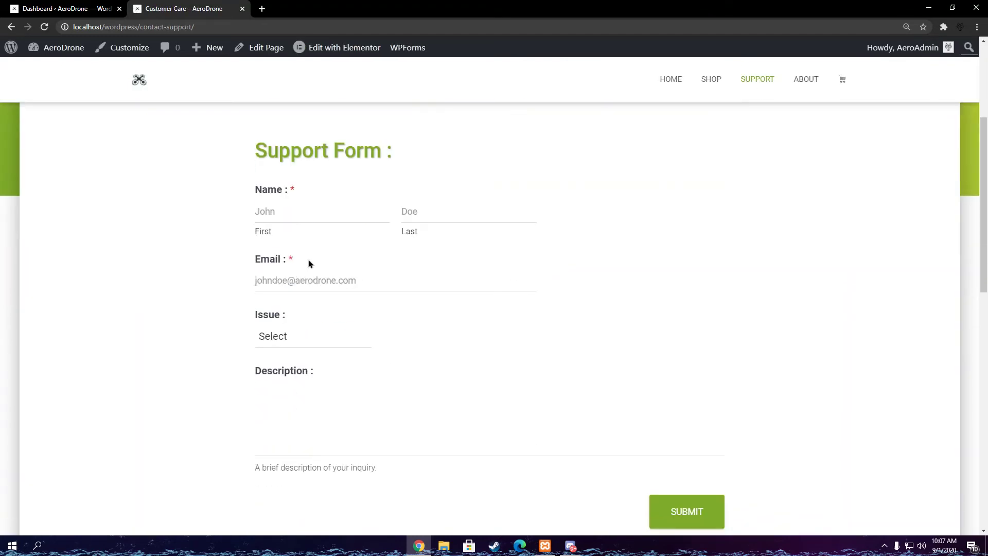
drag(271, 165, 433, 141)
click(430, 181)
scroll(425, 255, up, 1)
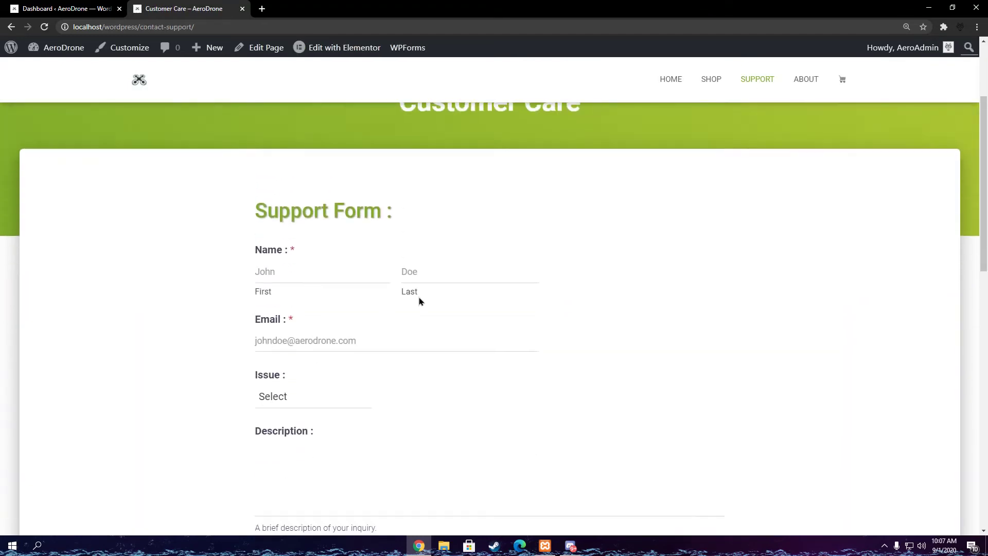
scroll(419, 298, down, 5)
drag(355, 374, 473, 362)
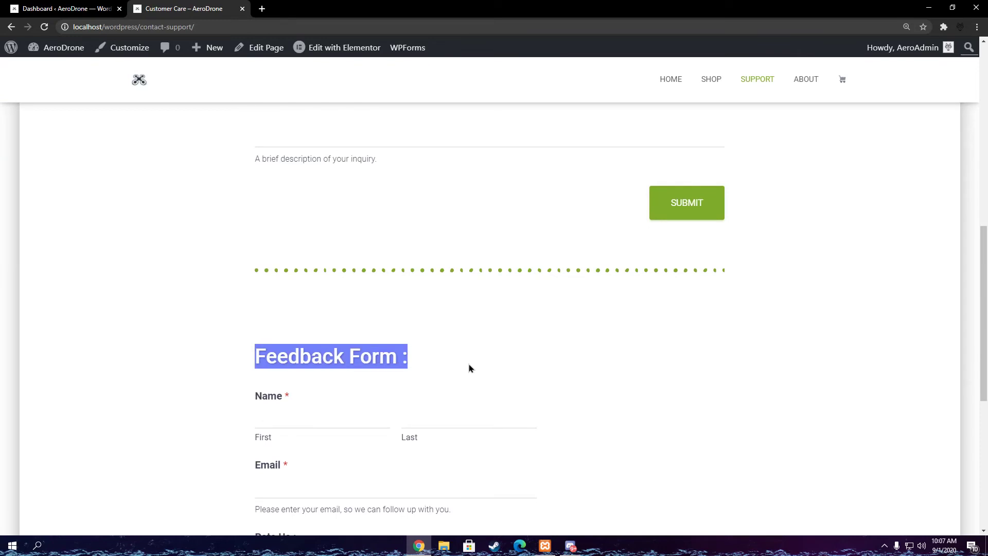
click(469, 364)
scroll(468, 367, up, 4)
scroll(464, 372, up, 1)
scroll(440, 363, up, 1)
scroll(433, 360, down, 4)
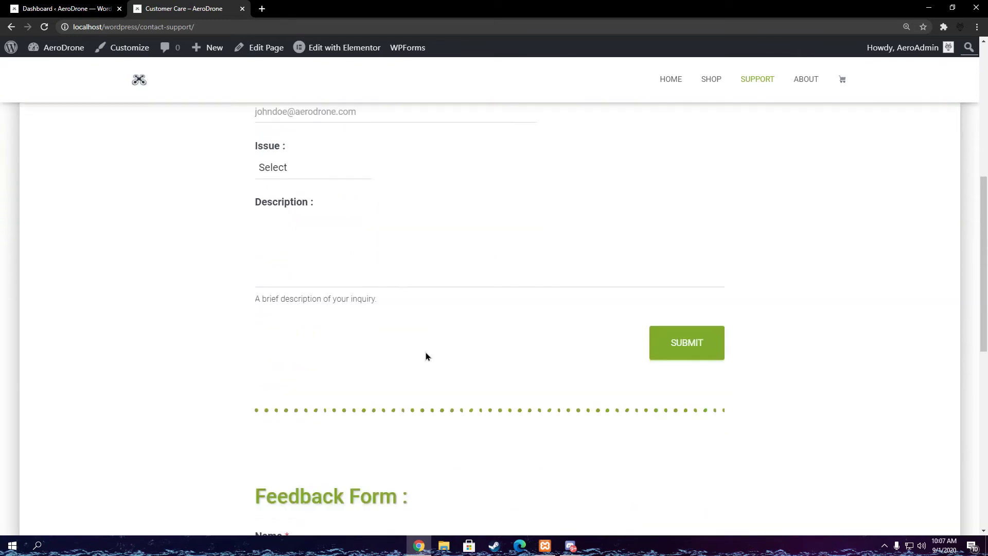
scroll(426, 352, down, 3)
scroll(423, 356, down, 2)
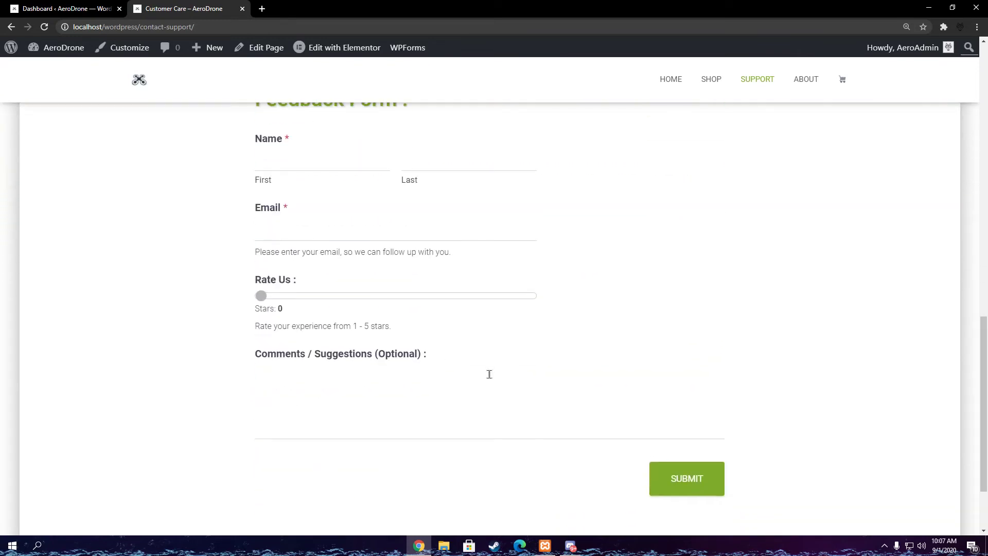
scroll(494, 379, down, 1)
scroll(548, 398, up, 5)
scroll(465, 404, up, 1)
scroll(479, 213, up, 3)
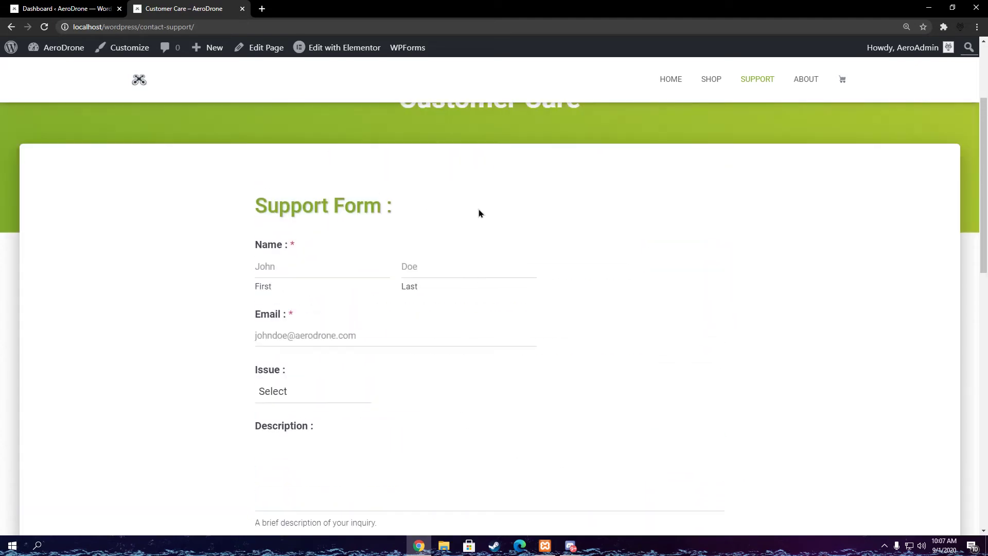
scroll(459, 364, down, 3)
scroll(461, 357, down, 2)
scroll(460, 325, down, 2)
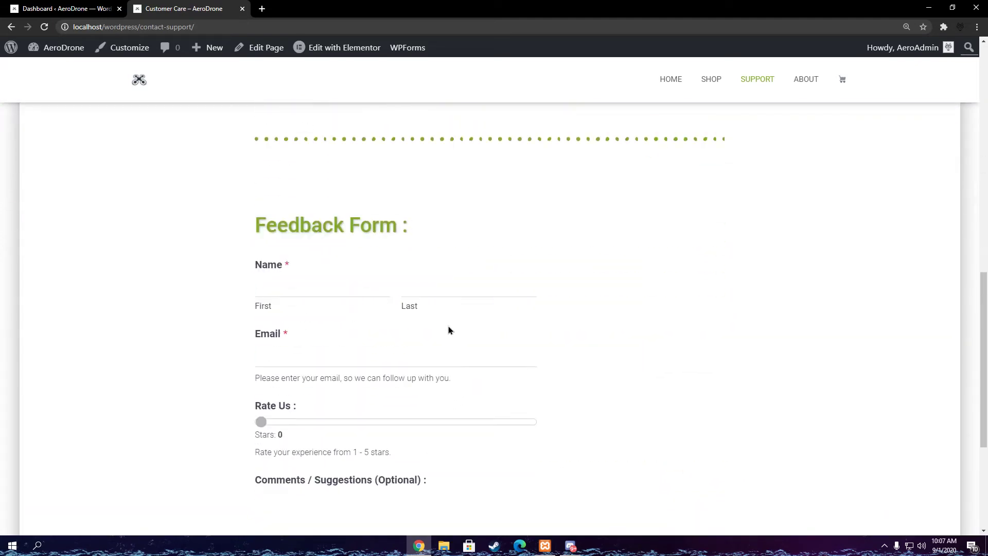
scroll(448, 331, down, 3)
scroll(399, 343, up, 3)
scroll(378, 336, up, 5)
scroll(613, 166, up, 3)
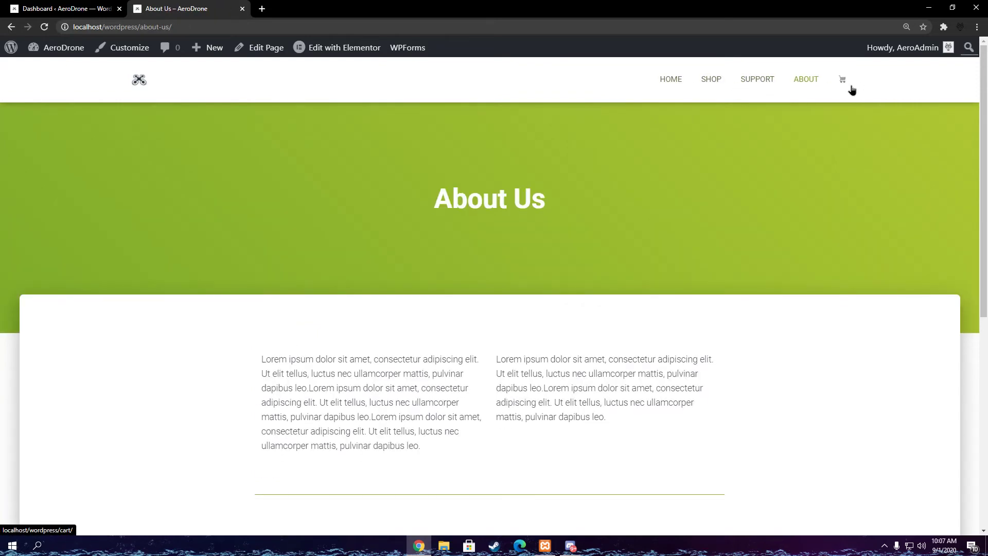
scroll(741, 212, down, 3)
scroll(483, 286, down, 2)
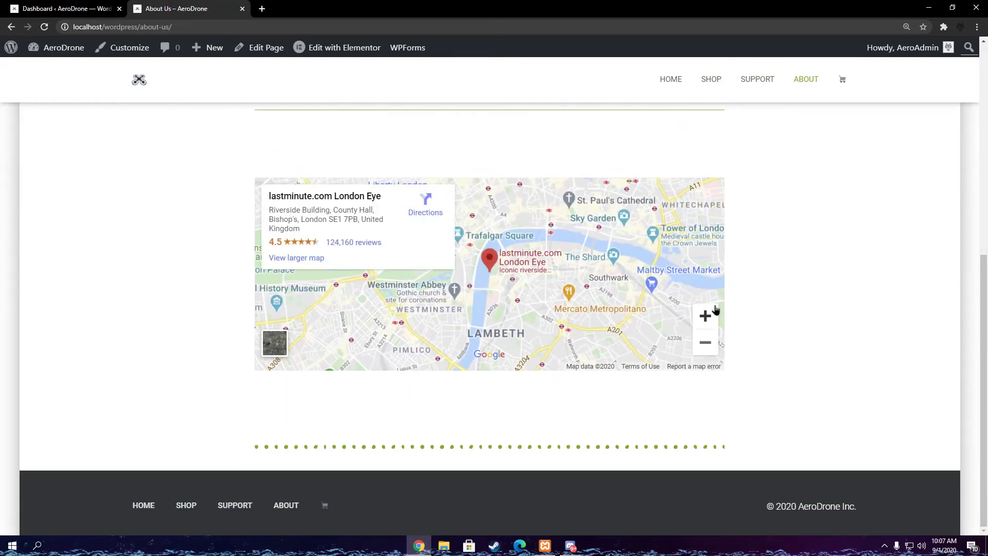
Highlight a line of text near the bottom of the About Us page.
drag(610, 497, 274, 503)
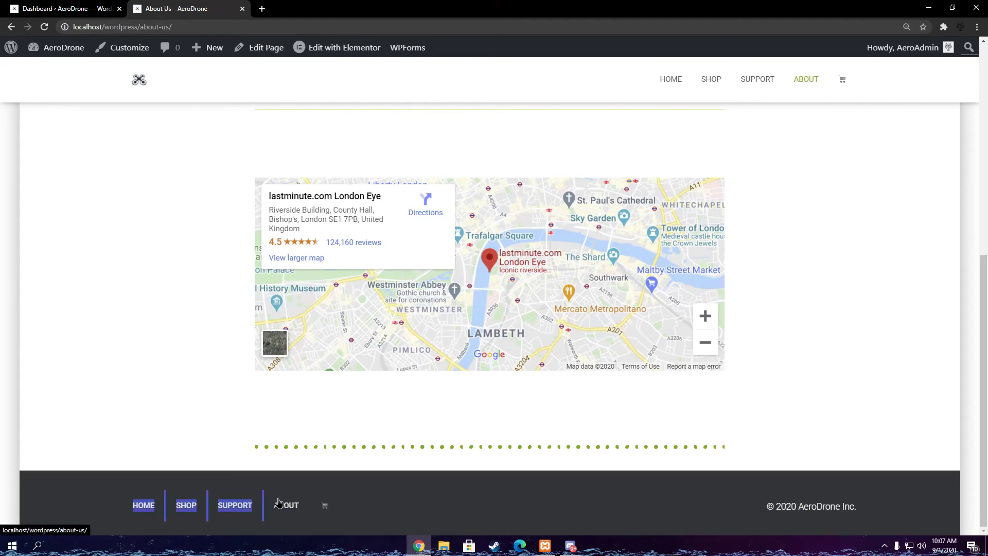
scroll(479, 430, up, 10)
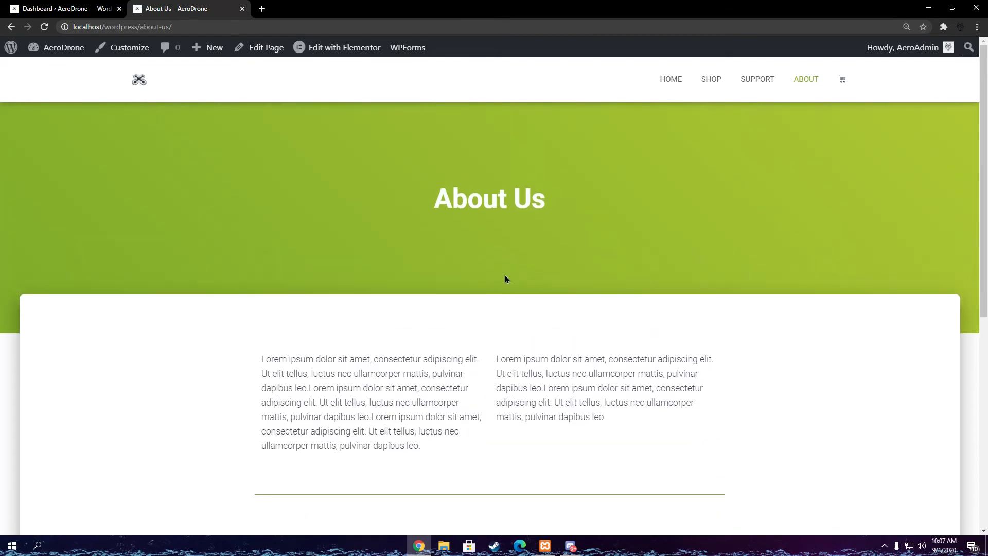
Return to the admin dashboard tab and open the WooCommerce store administration.
click(67, 9)
scroll(247, 184, down, 1)
scroll(65, 219, down, 2)
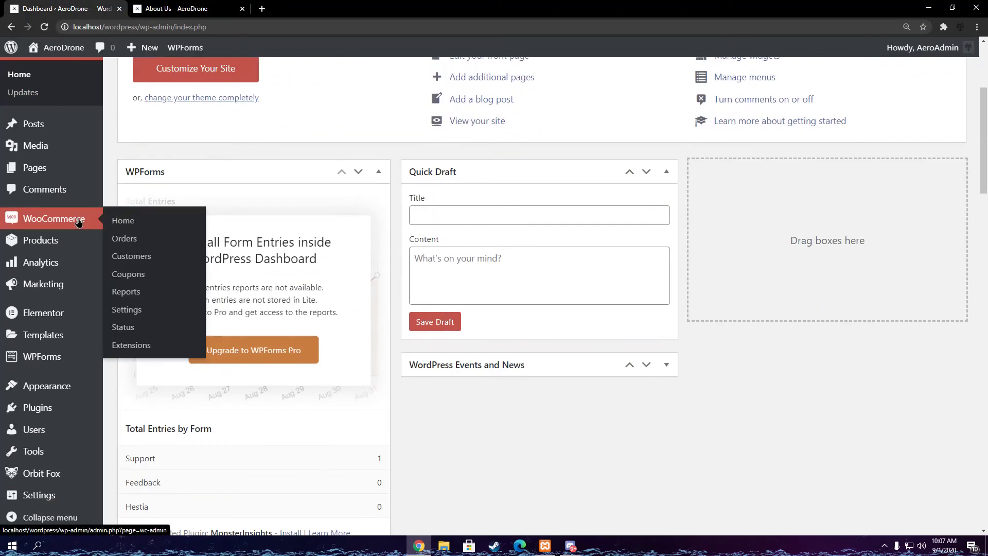
scroll(82, 292, down, 1)
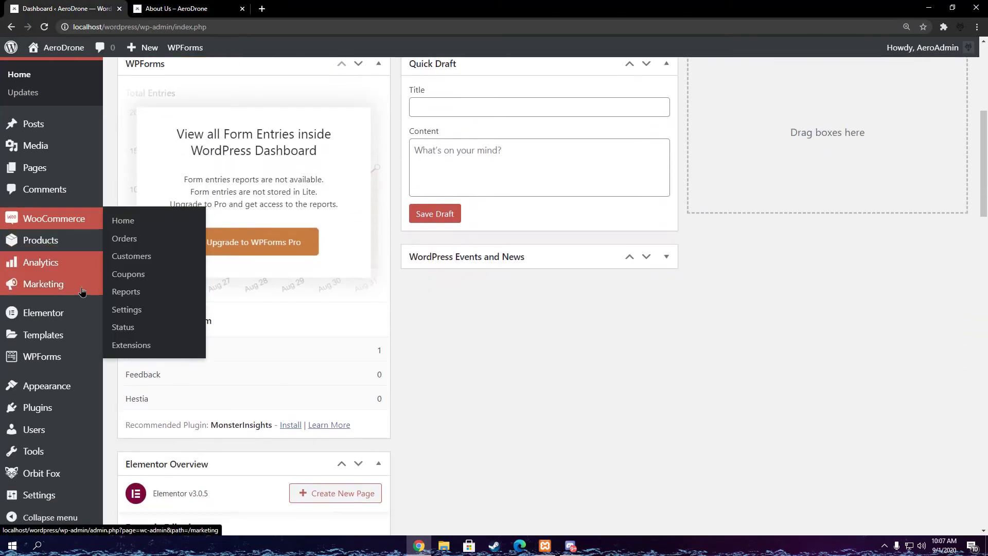
click(54, 220)
mouse_move(42, 356)
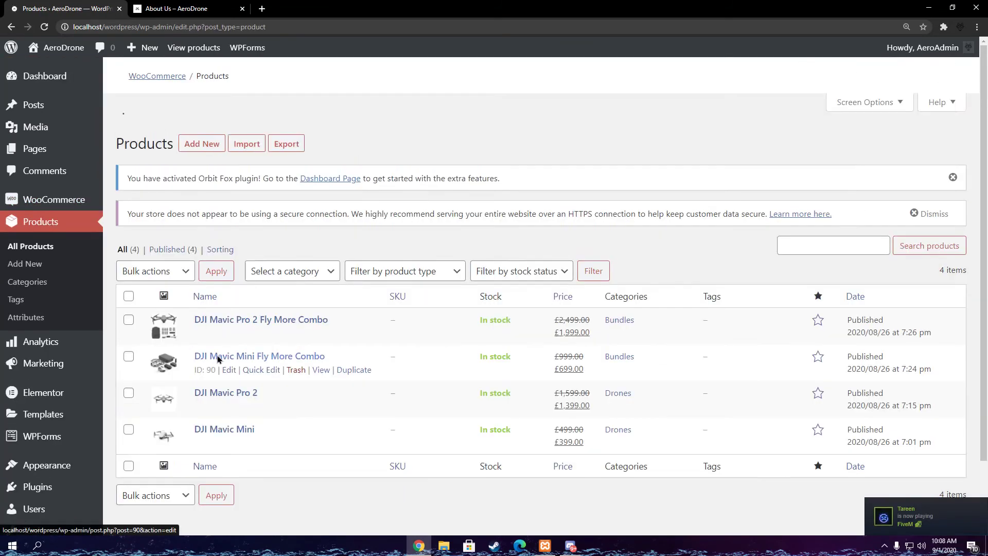
scroll(217, 356, down, 3)
Open WPForms from the admin sidebar to list the Feedback, Support and Hestia forms.
click(58, 365)
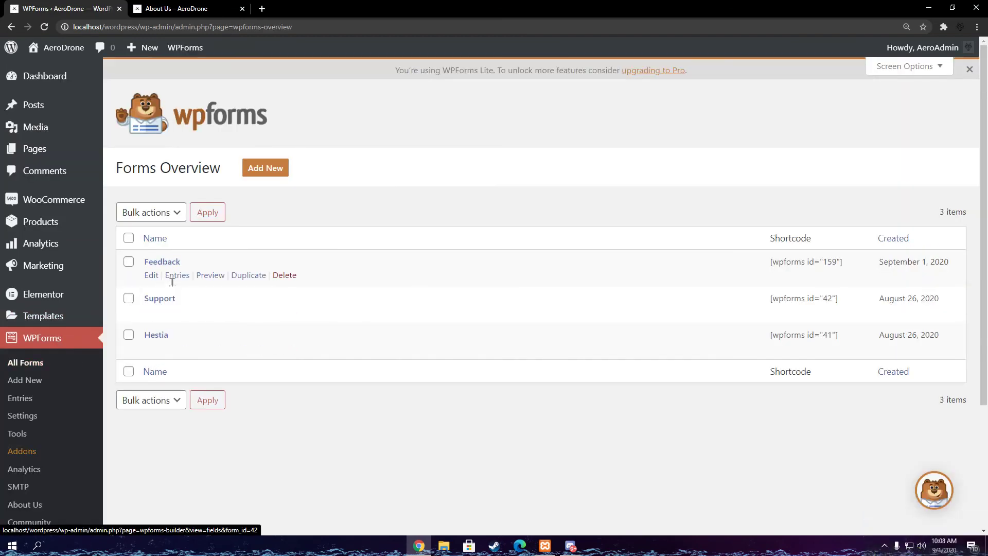
scroll(163, 341, down, 2)
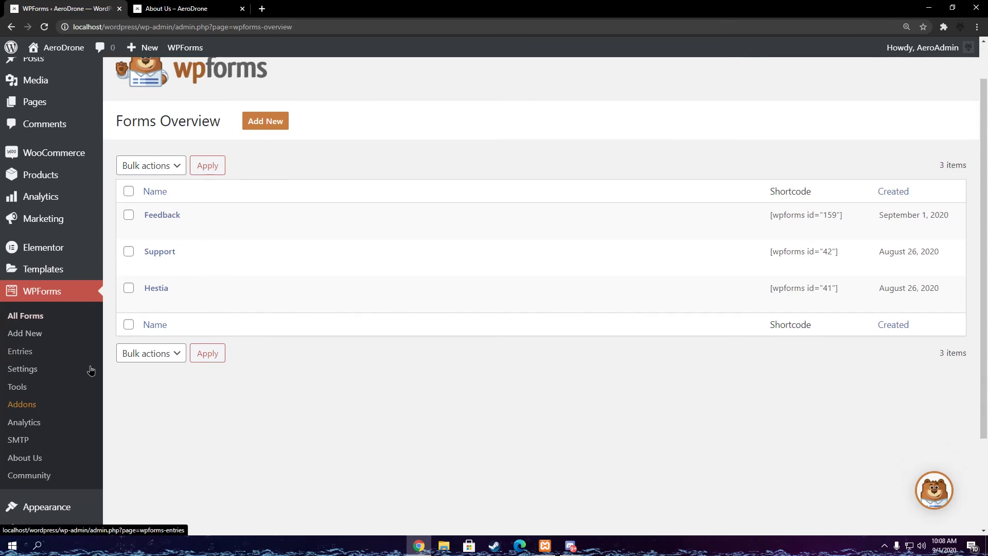
scroll(139, 293, down, 1)
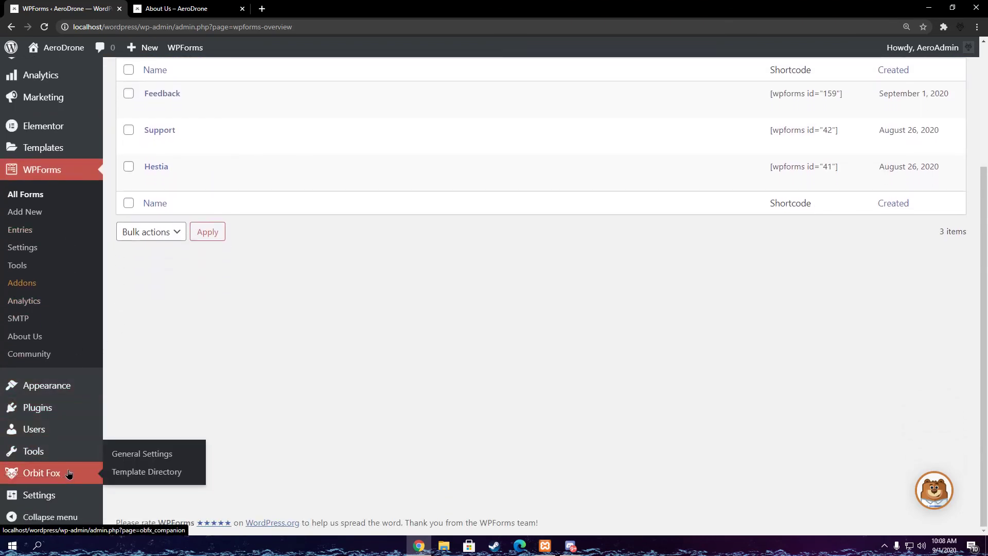
scroll(77, 381, up, 2)
scroll(86, 374, down, 2)
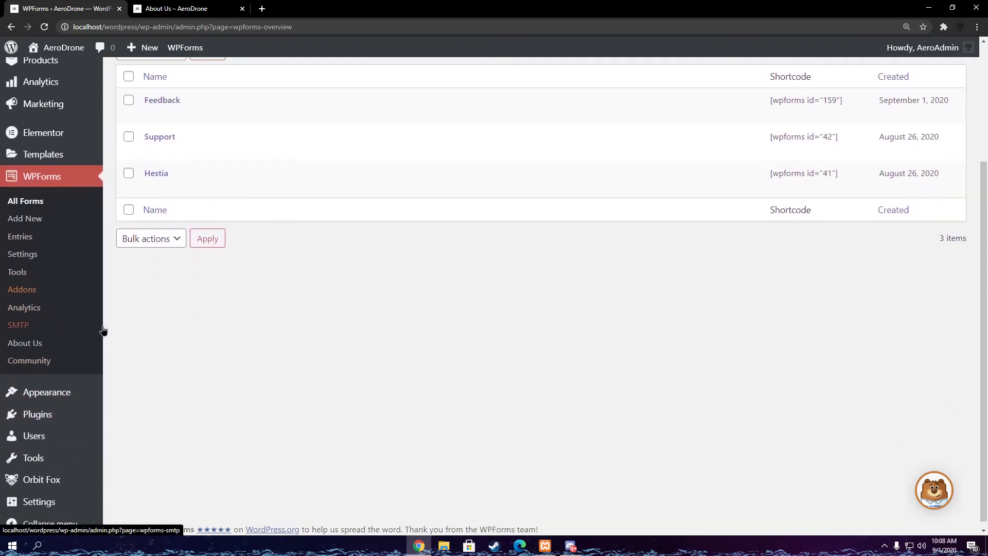
scroll(94, 355, up, 3)
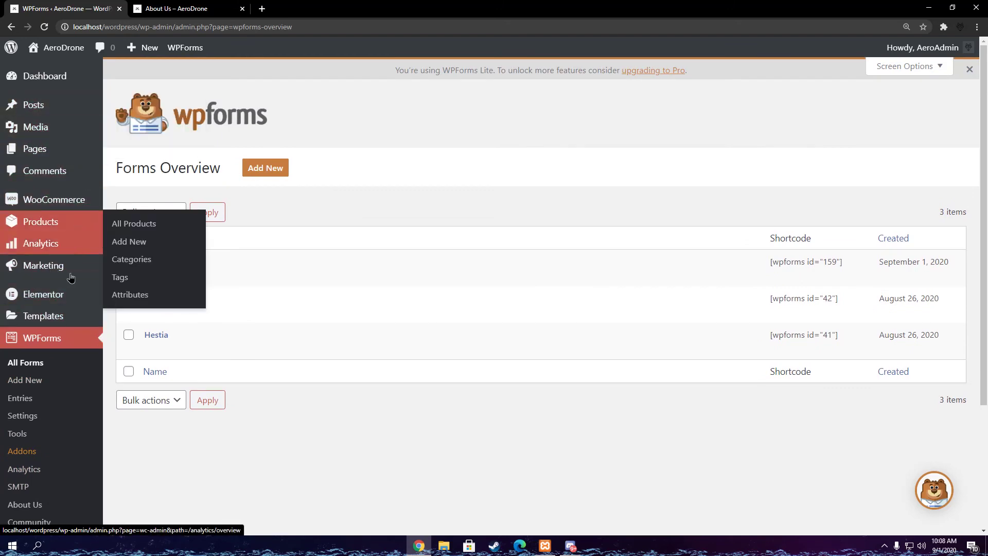
scroll(68, 267, down, 1)
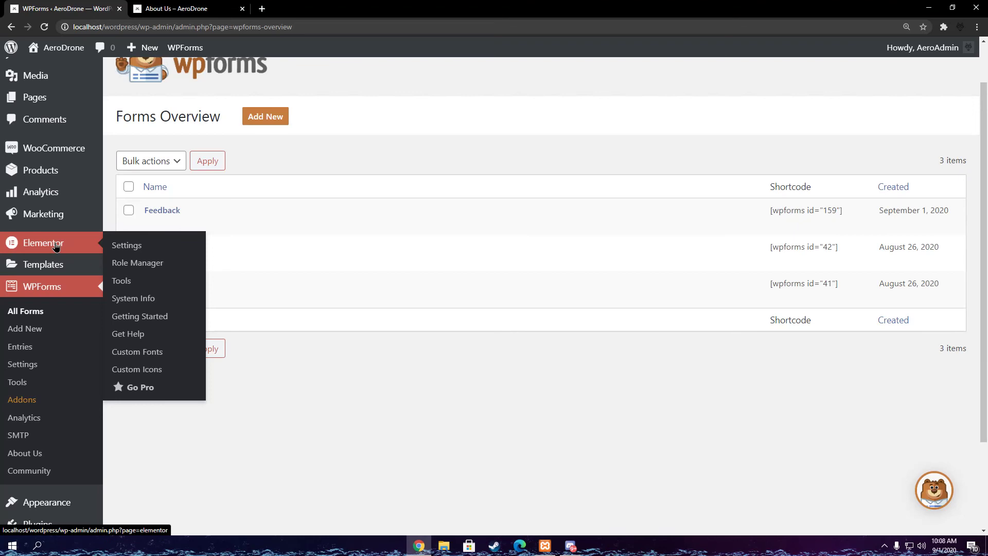
scroll(464, 406, up, 1)
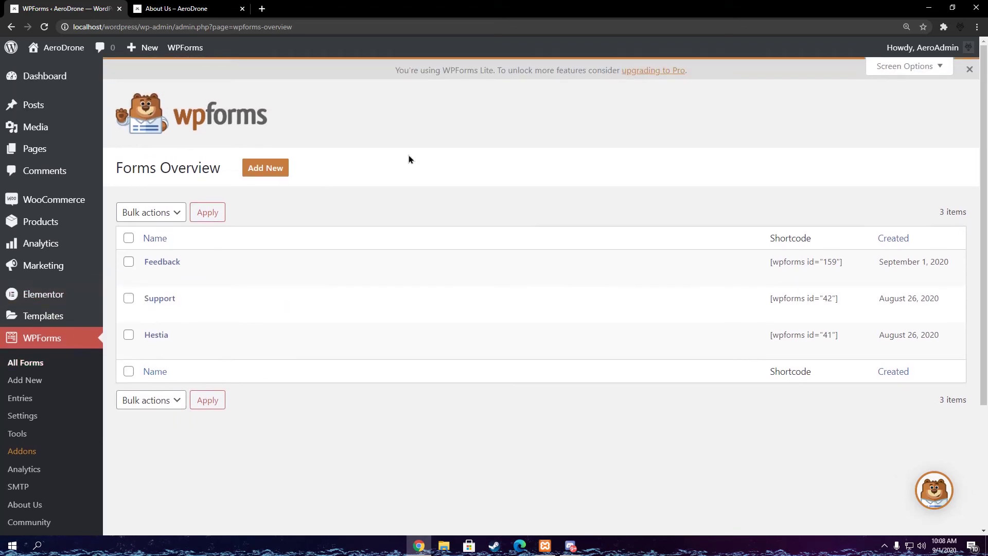